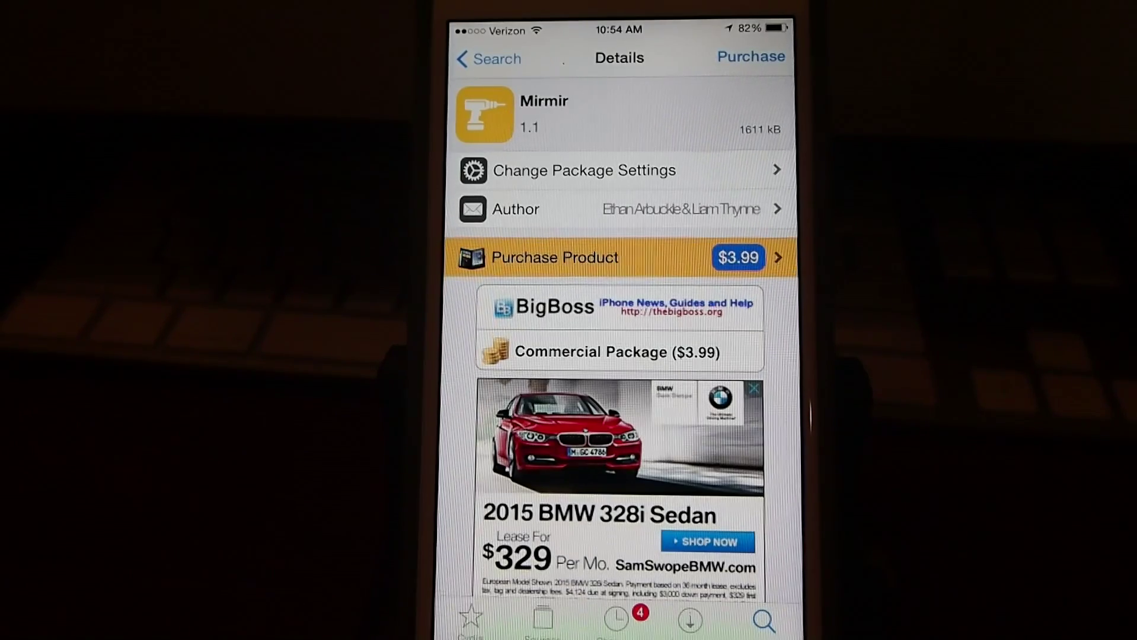
- After viewing the $3.99 Mirmir package page, leave Cydia for the home screen
key(super)
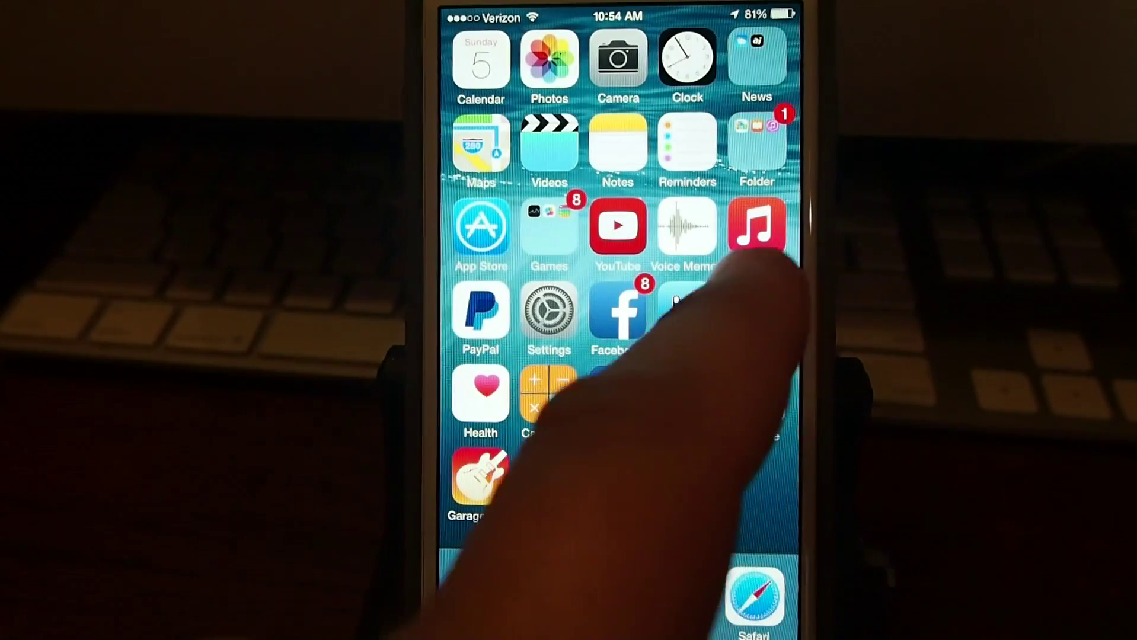
- Launch Tweetbot, dismiss the lists dropdown for the timeline, and shrink it into a floating window
click(686, 316)
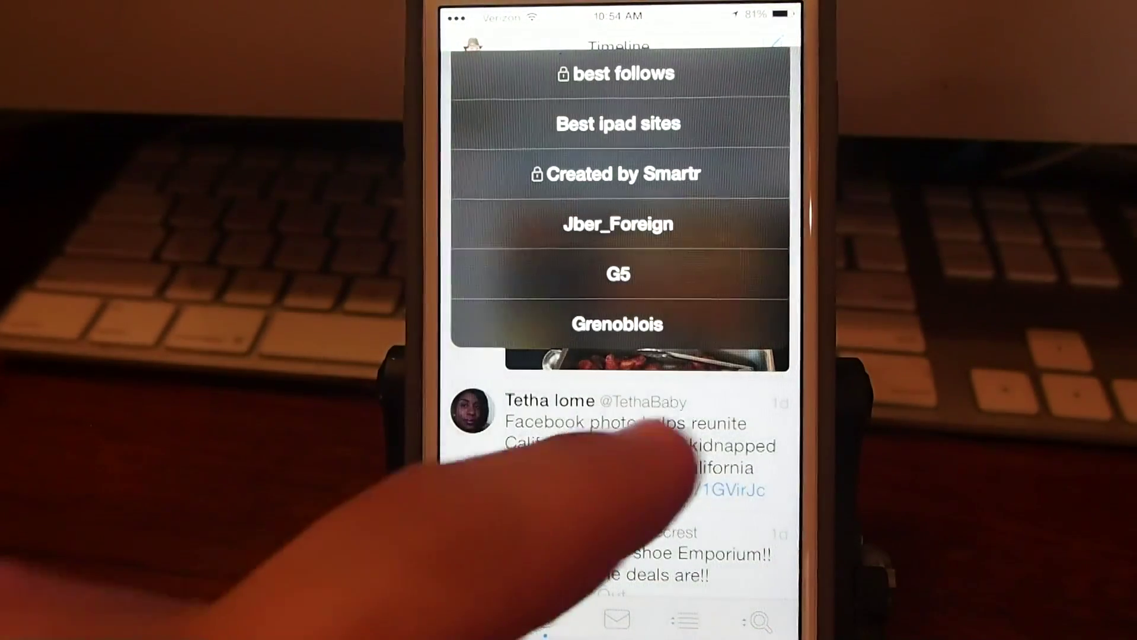
click(685, 449)
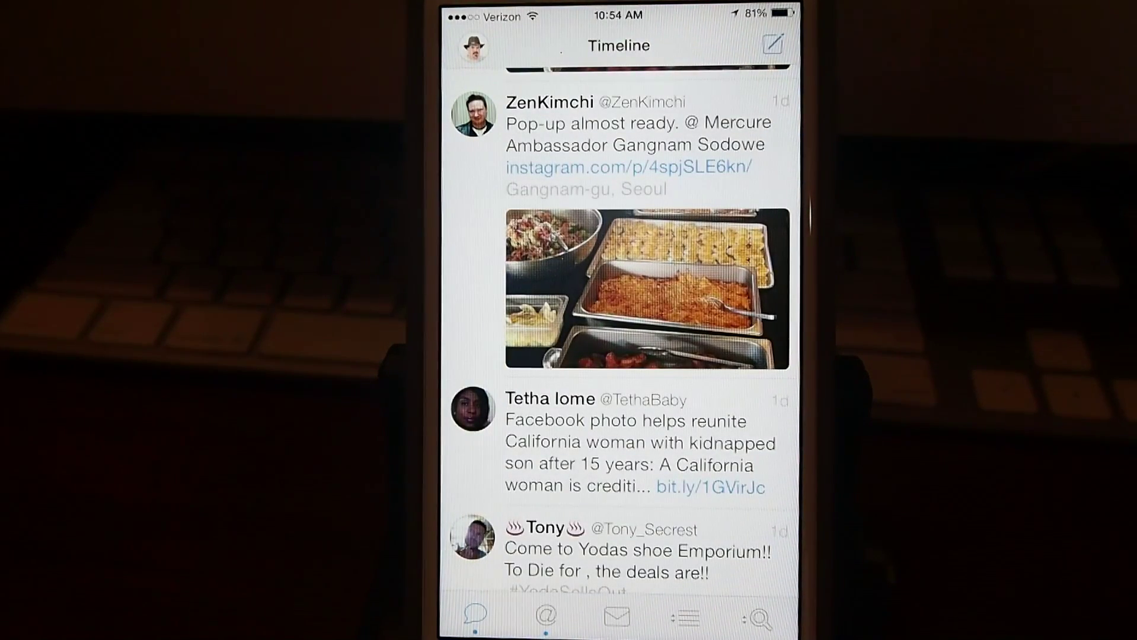
drag(498, 35, 553, 152)
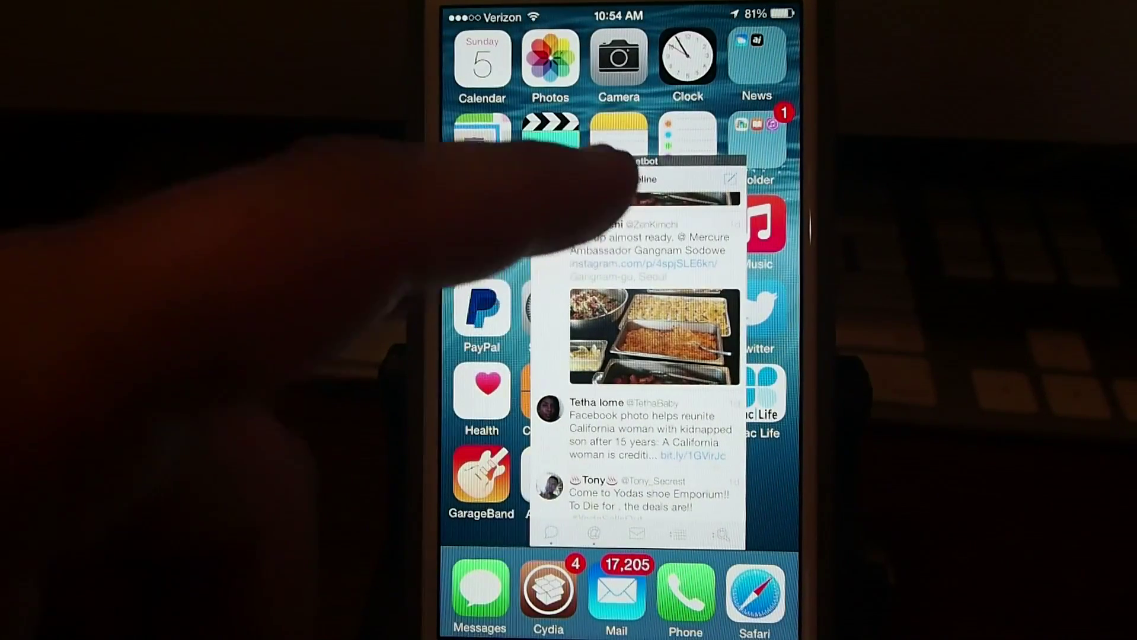
- Move the floating Tweetbot window left and down, then to another spot on the home screen
drag(764, 240, 577, 307)
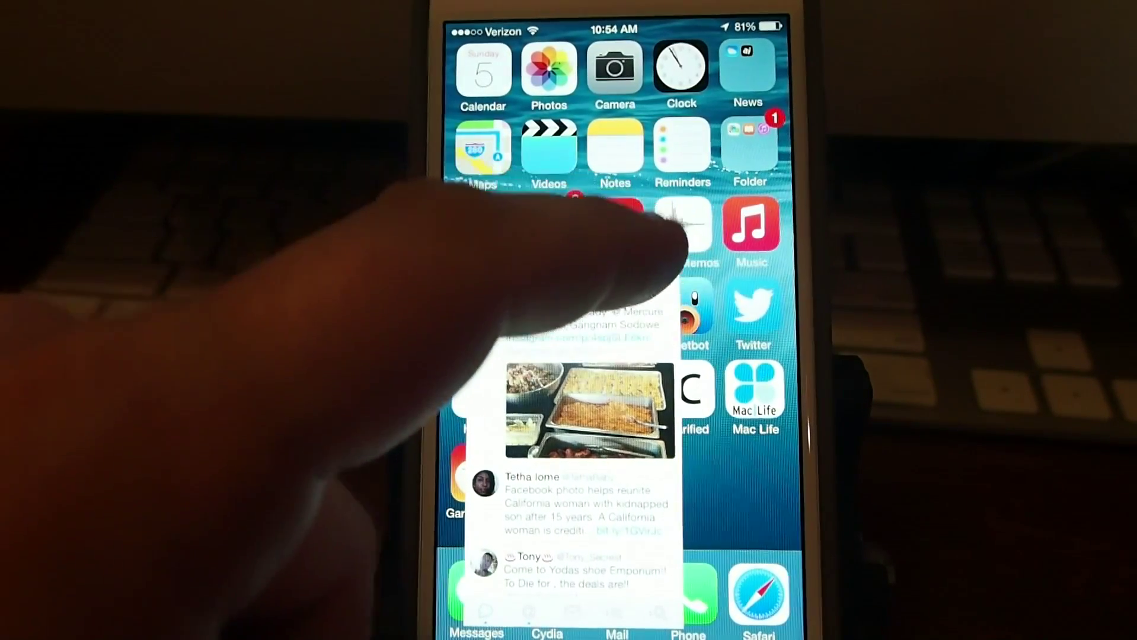
mouse_move(684, 245)
mouse_down()
mouse_move(765, 266)
mouse_move(685, 279)
mouse_move(622, 241)
mouse_move(746, 226)
mouse_up()
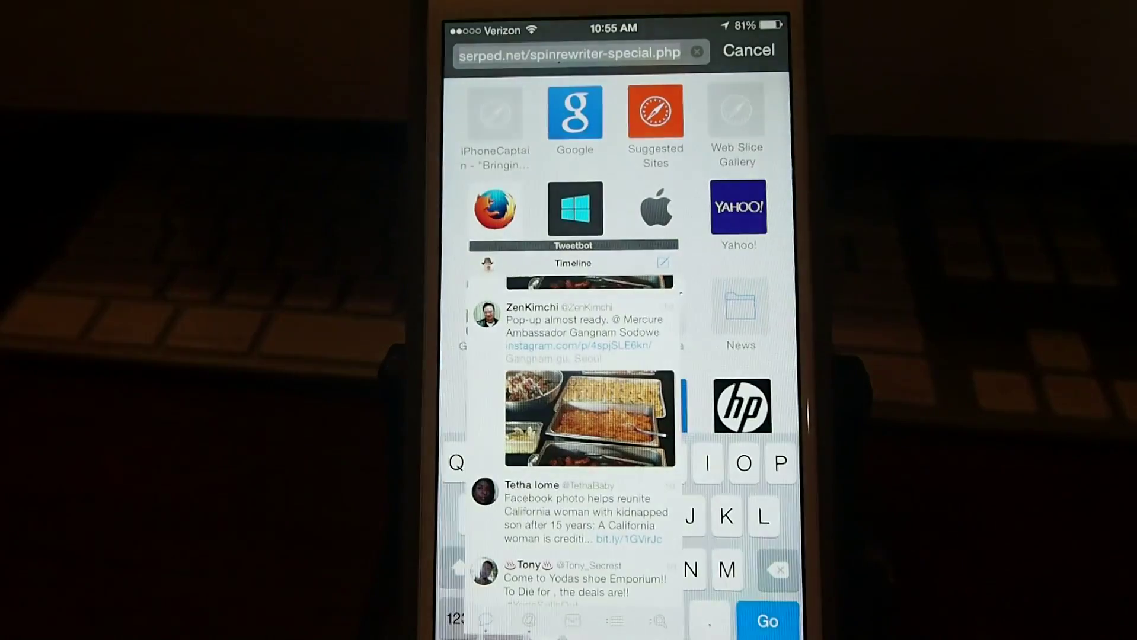
- Replace Safari's old address with iphonecaptain.com, then shrink Safari into a floating window
click(569, 52)
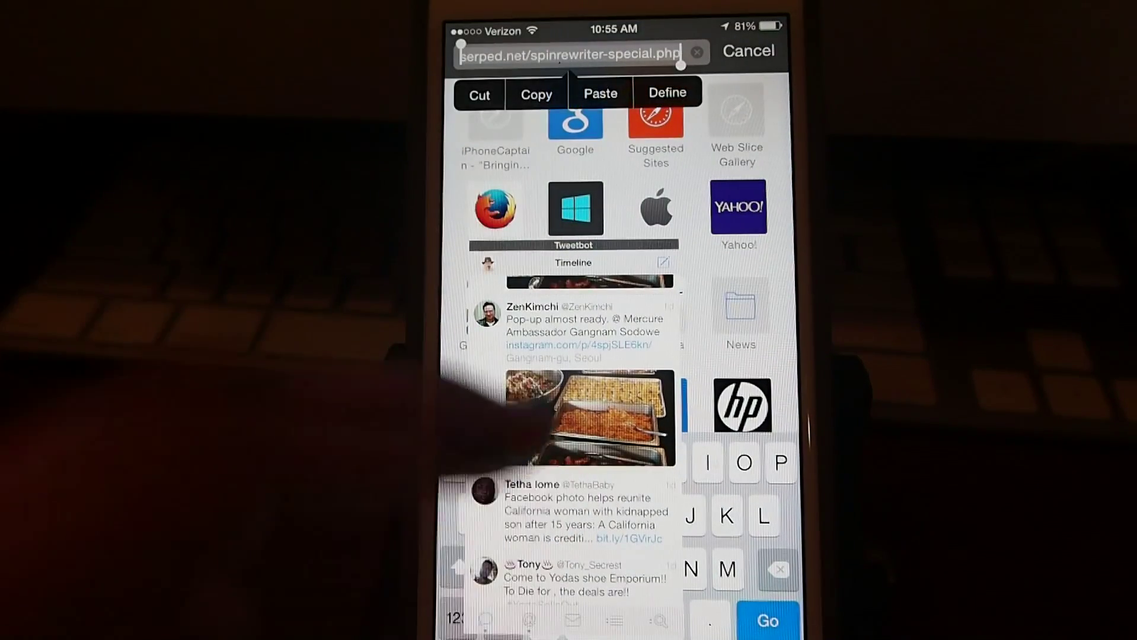
click(675, 51)
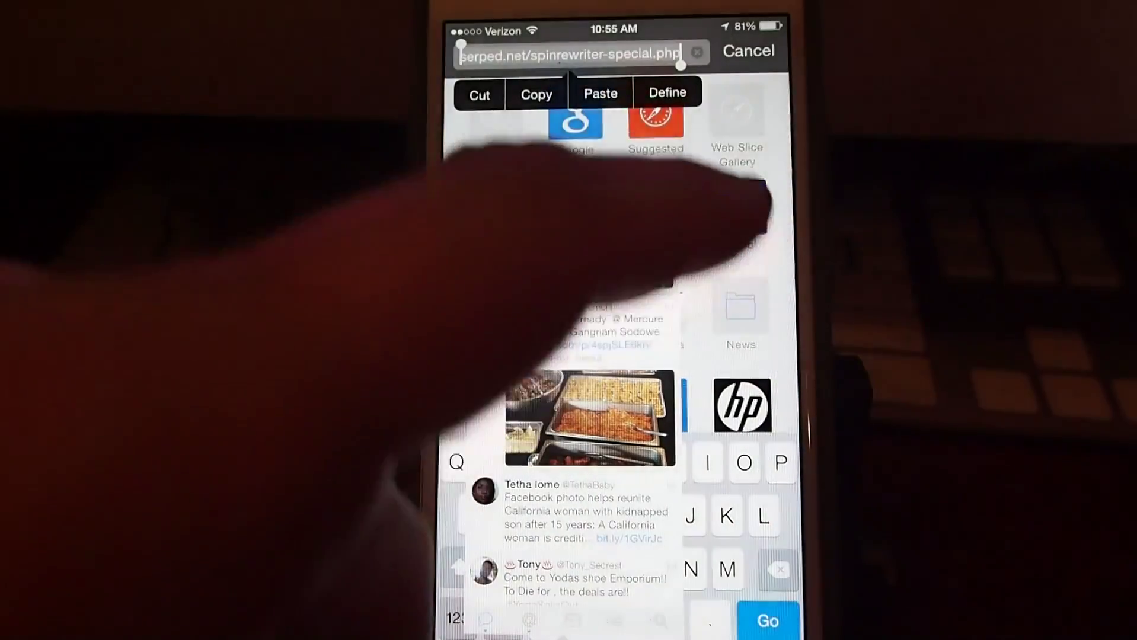
click(697, 55)
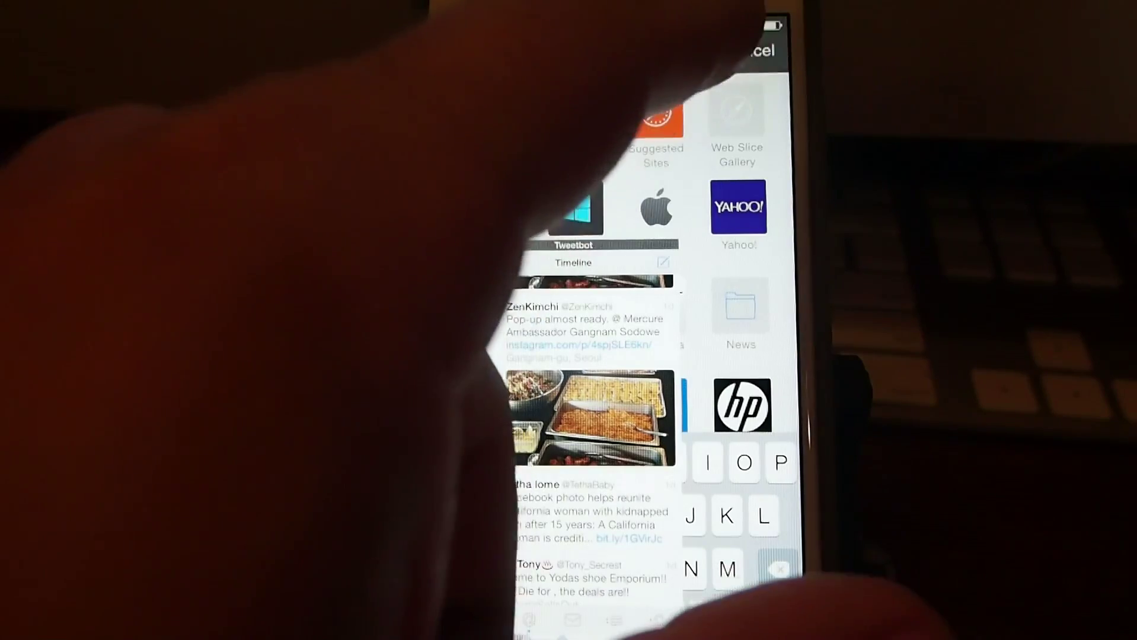
text(iphonecaptain.com)
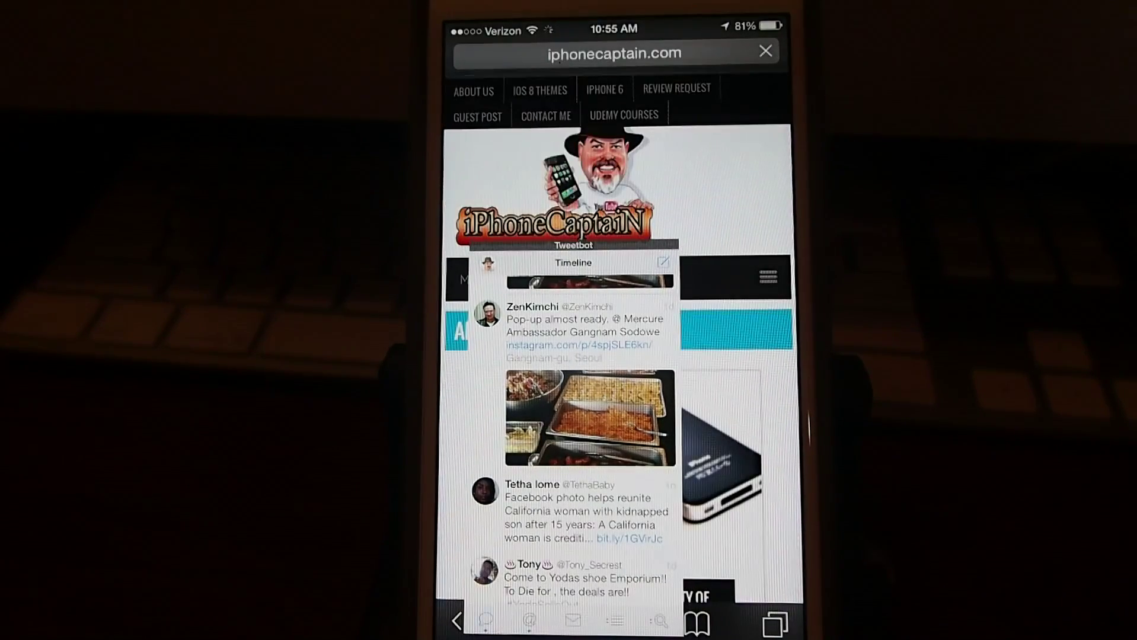
key(super)
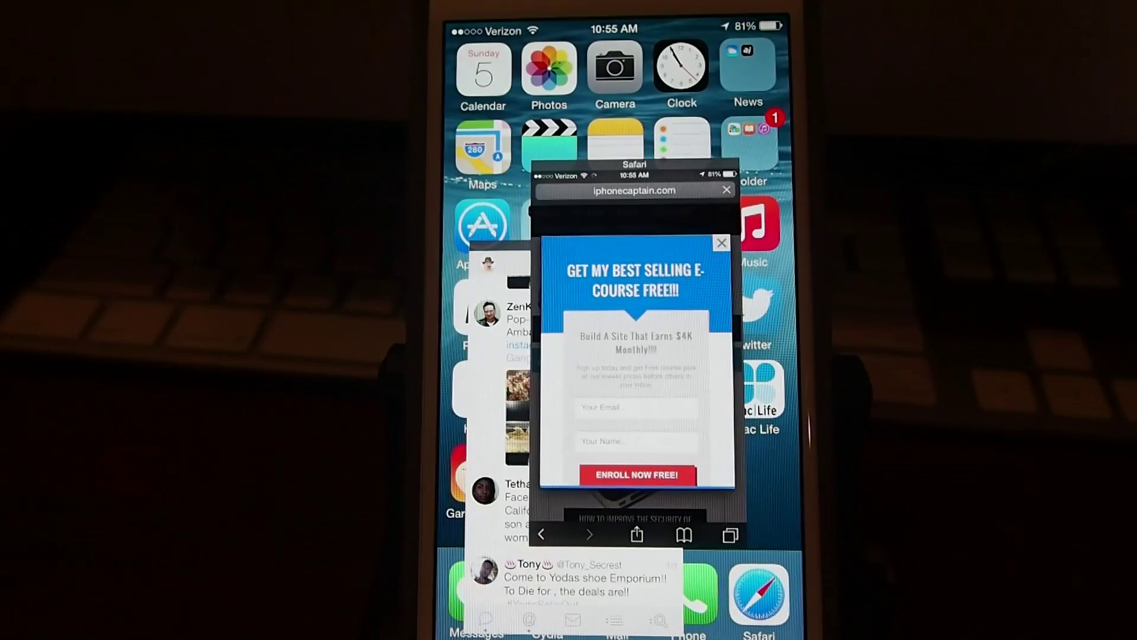
scroll(711, 302, down, 2)
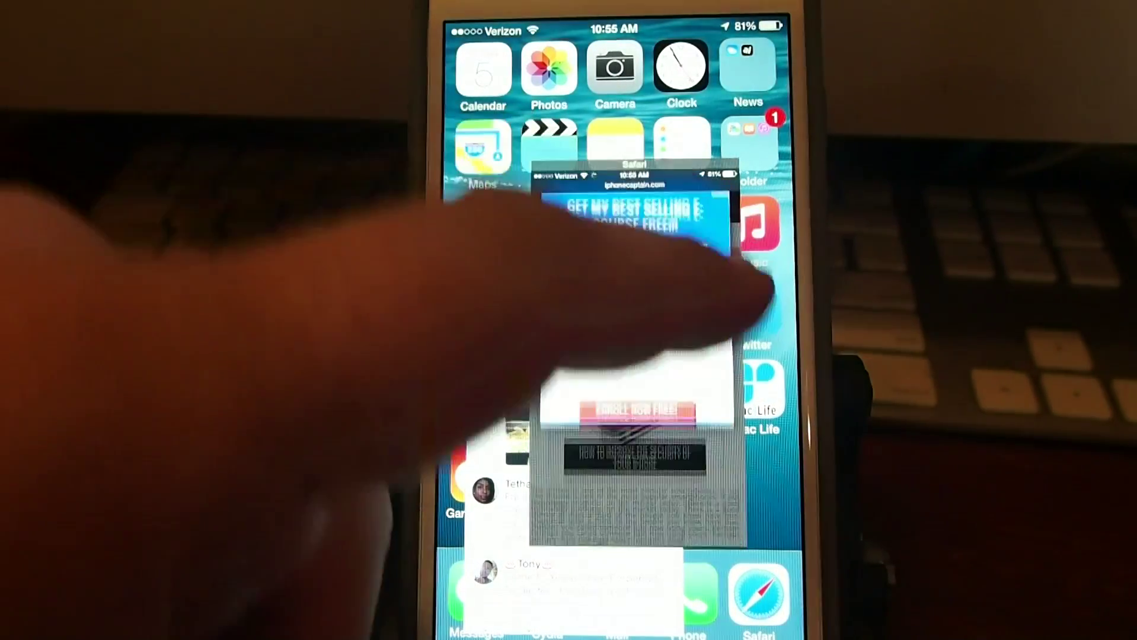
scroll(635, 355, up, 2)
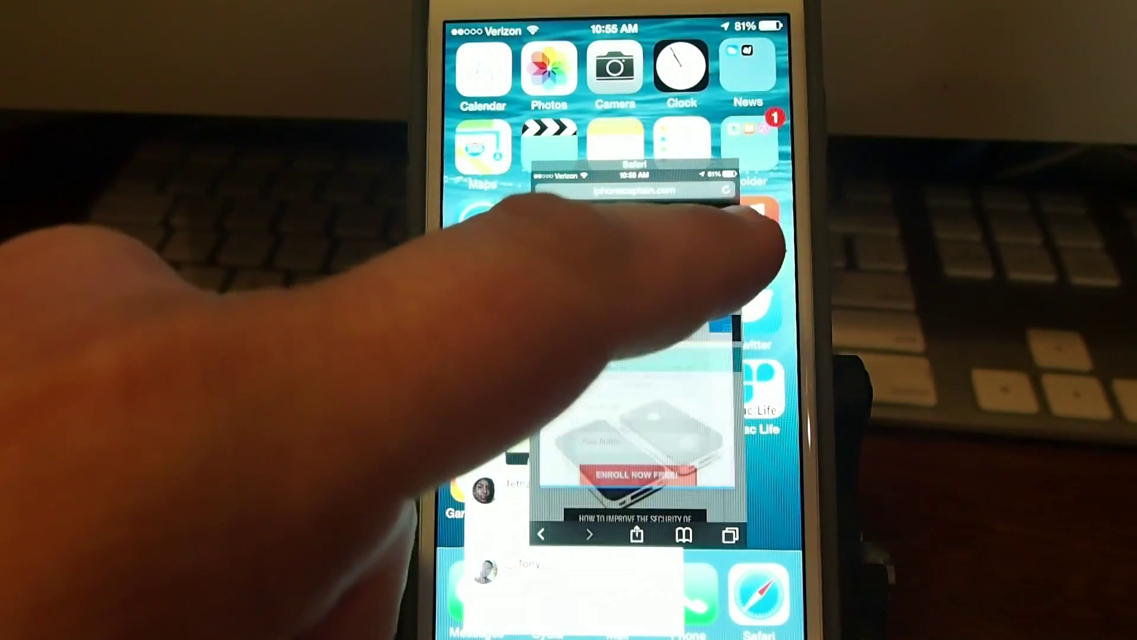
scroll(609, 355, down, 5)
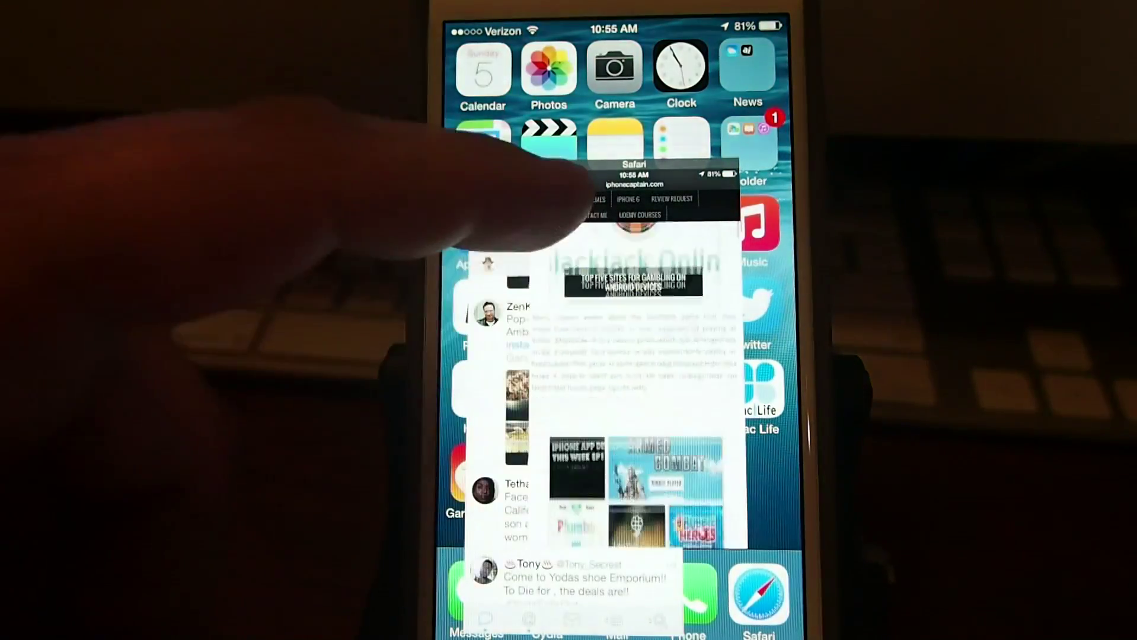
scroll(635, 355, down, 3)
scroll(635, 355, down, 3)
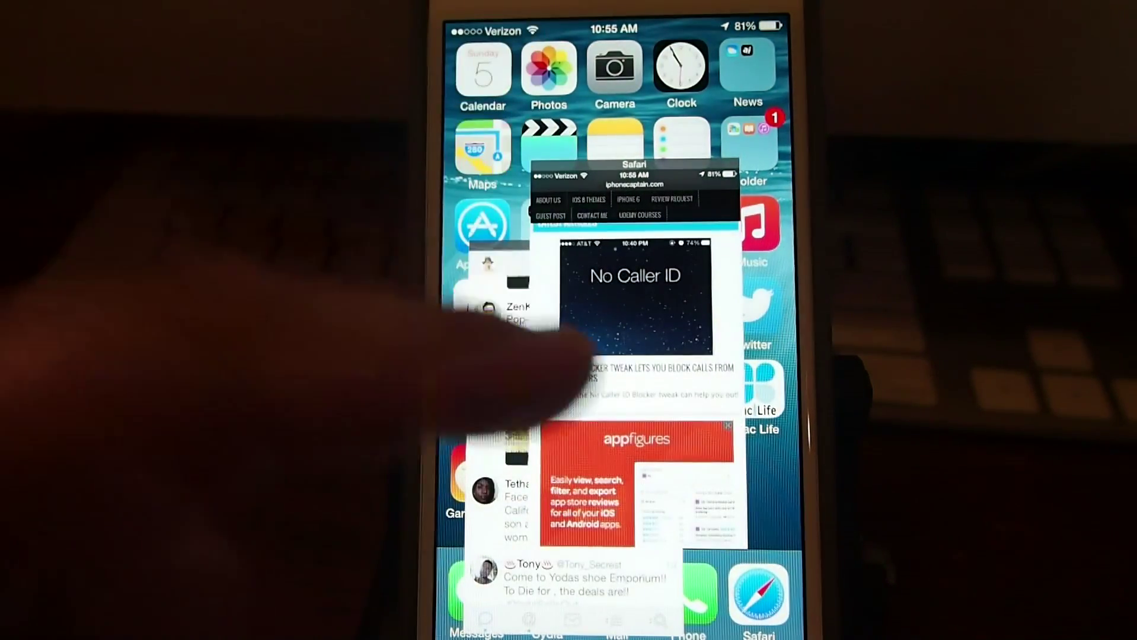
scroll(635, 355, down, 3)
scroll(635, 356, down, 3)
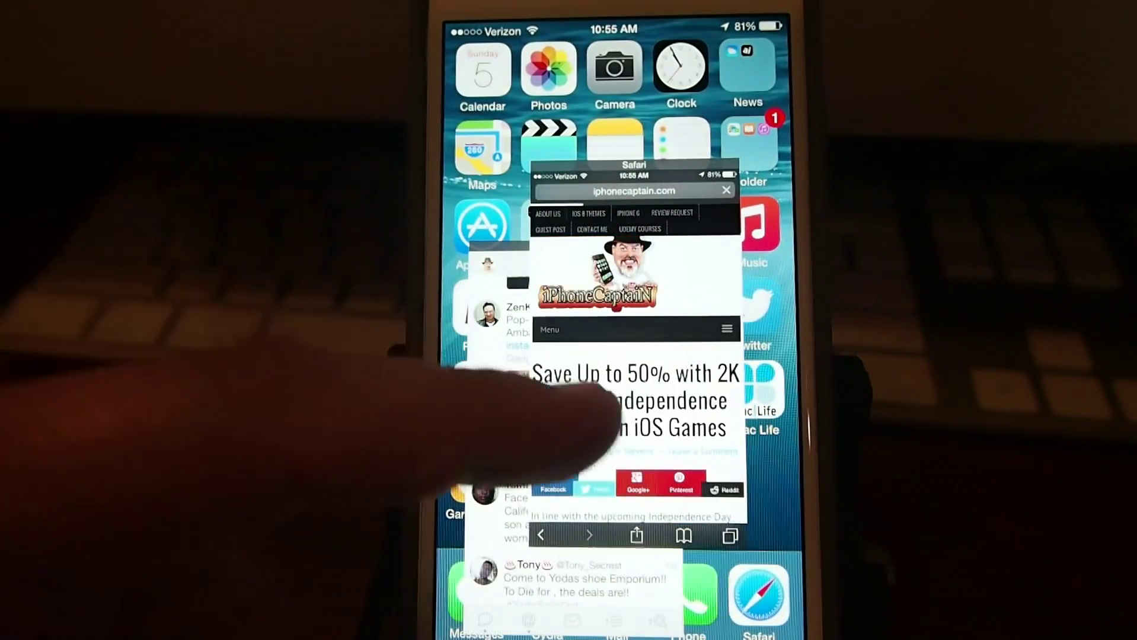
scroll(583, 383, down, 3)
scroll(586, 347, down, 5)
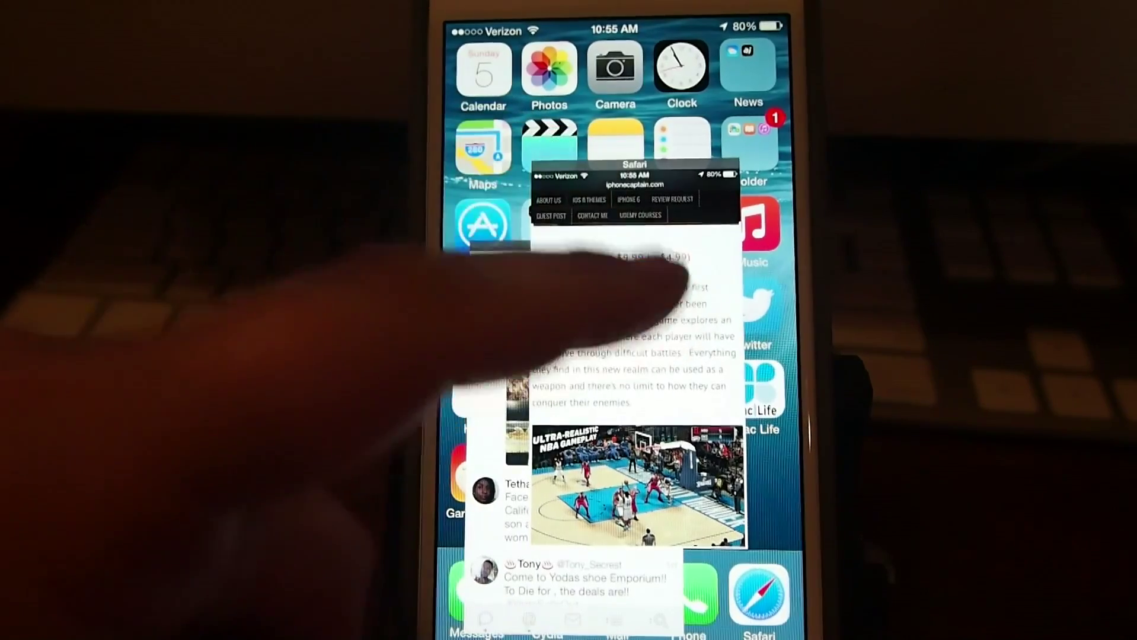
- Move the Safari window up and right and the Tweetbot window up to mid-screen
drag(675, 284, 706, 184)
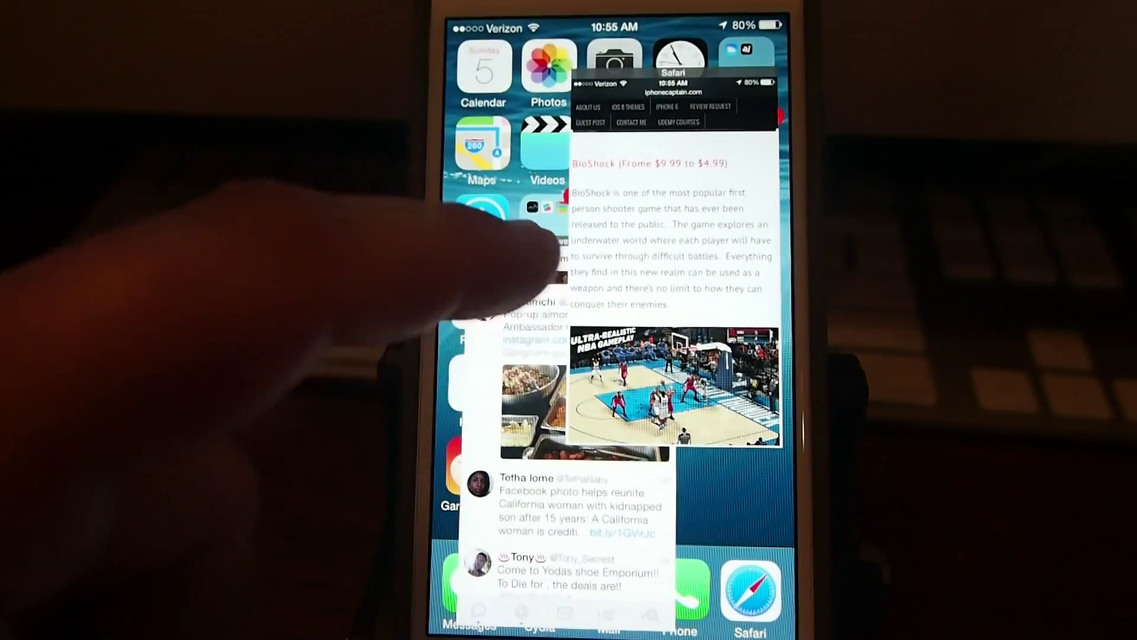
mouse_move(507, 585)
mouse_down()
mouse_move(483, 520)
mouse_move(542, 414)
mouse_up()
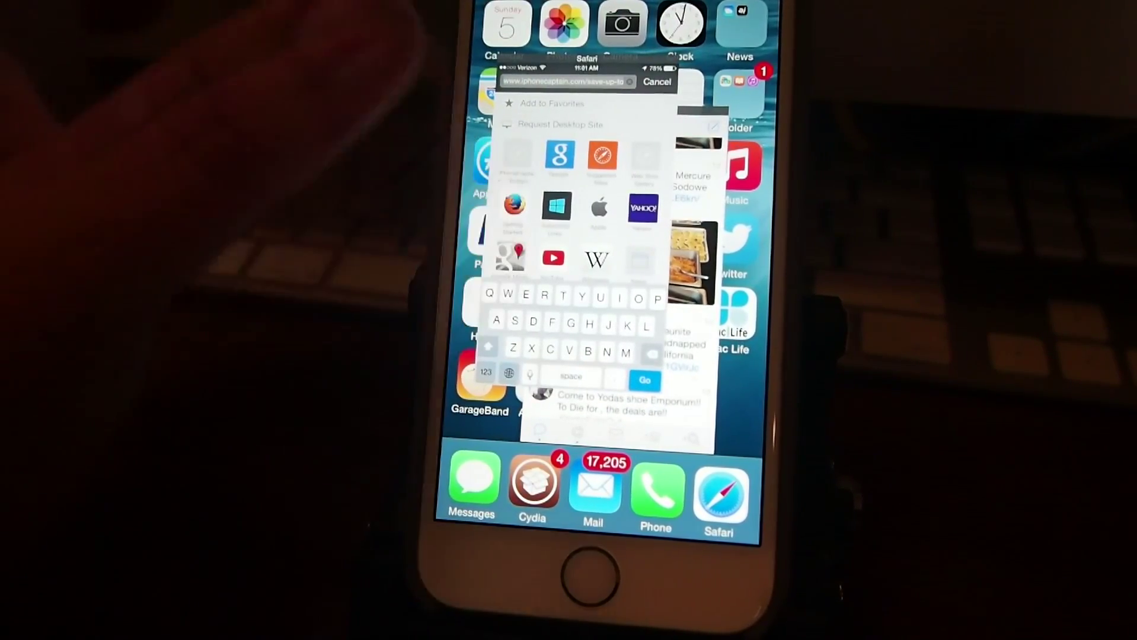
- Show and dismiss Safari's resize/close overlay, then cancel address editing to show the 2K sale article
click(542, 231)
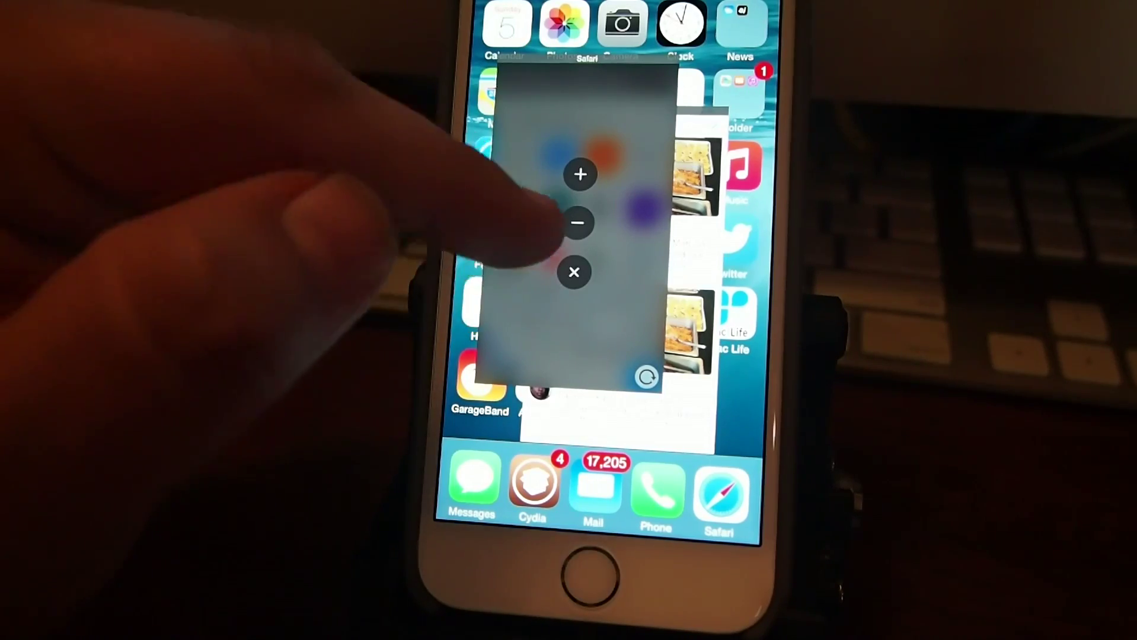
click(575, 269)
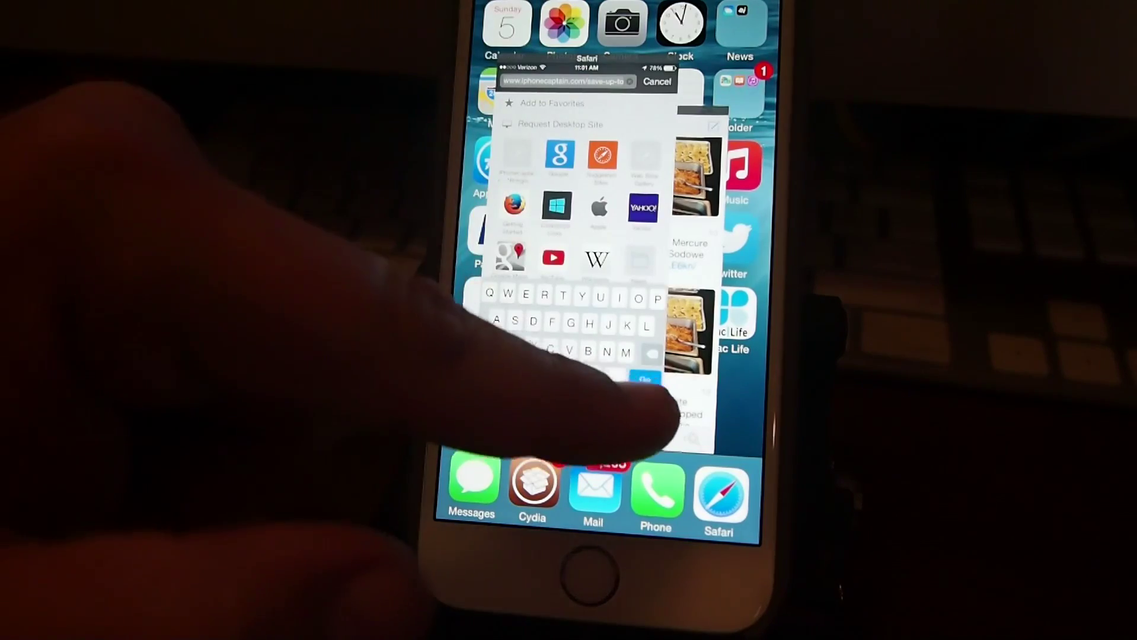
click(666, 396)
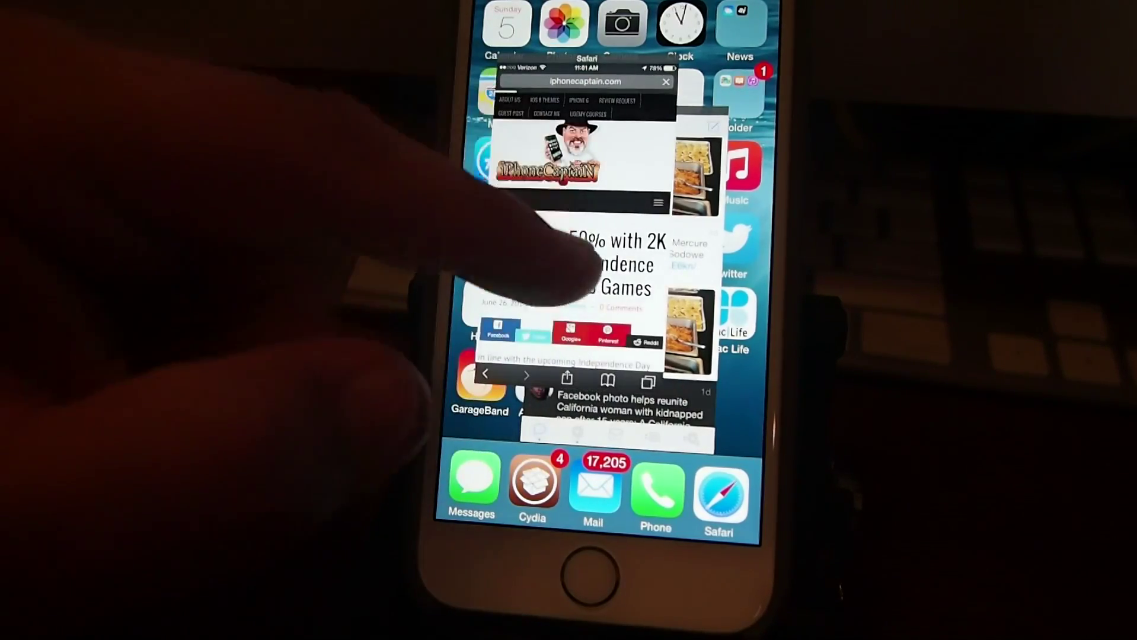
scroll(568, 267, down, 3)
scroll(568, 266, up, 3)
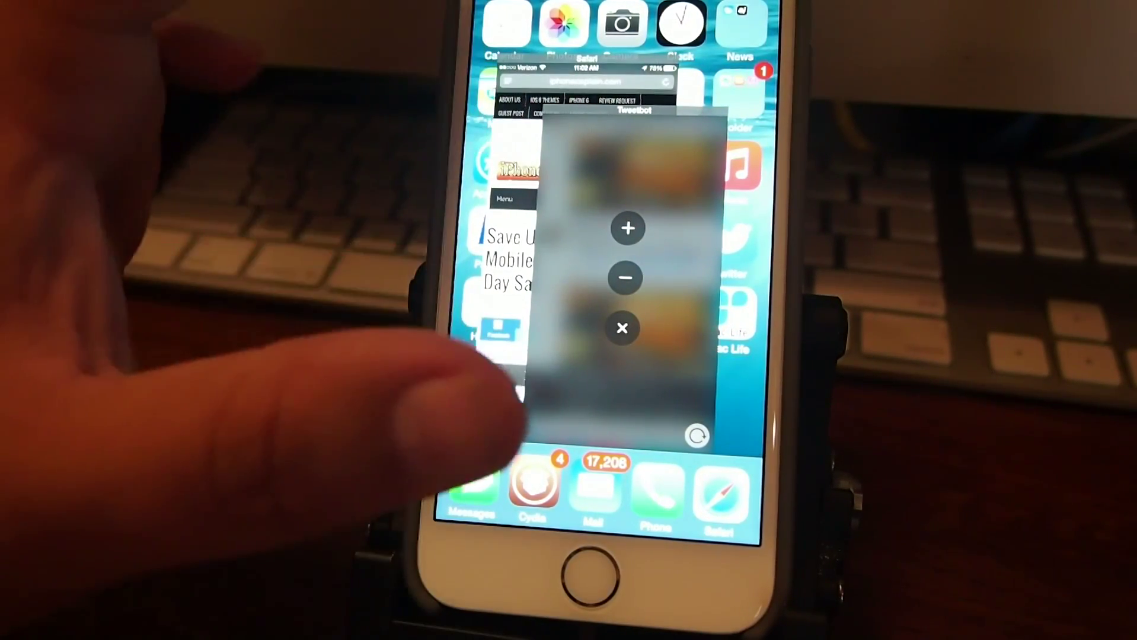
- Close the floating Tweetbot window, start editing Safari's address, and exit Maps to the home screen
click(622, 329)
click(577, 80)
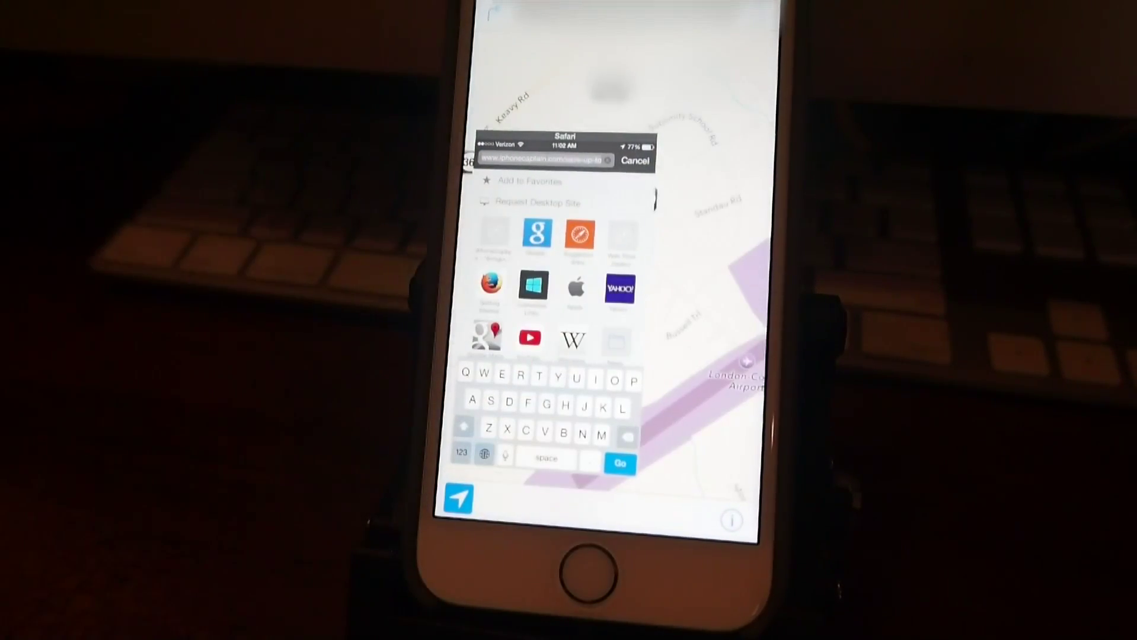
click(588, 574)
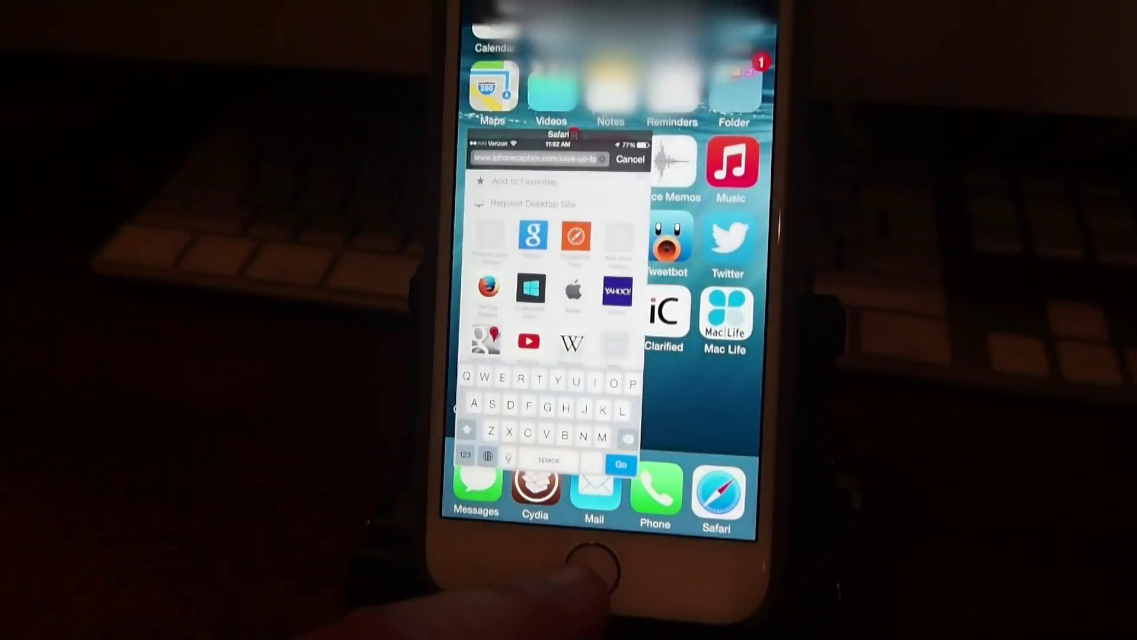